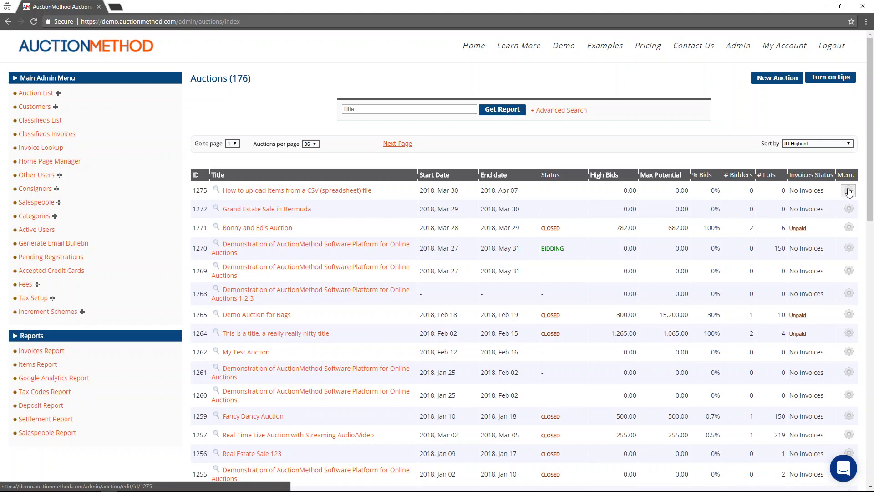
pyautogui.click(850, 192)
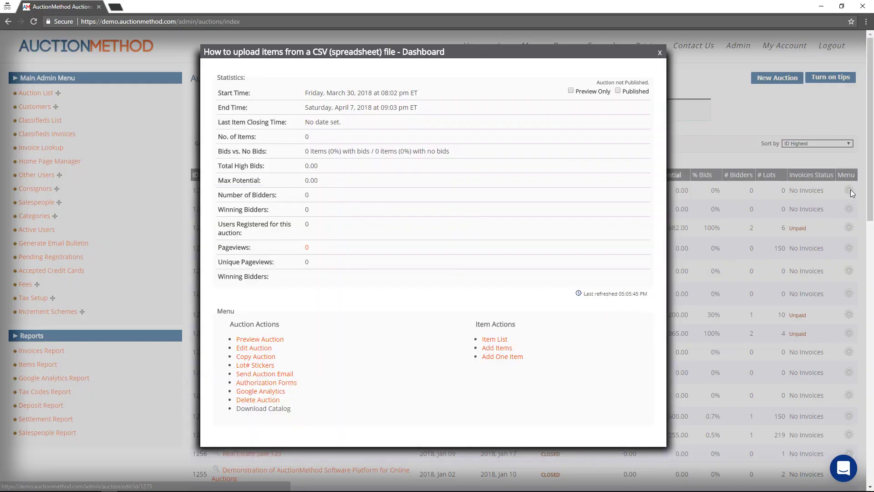
# Step: Open the CSV auction's Edit Auction page and keep Data Entry set to Upload File
pyautogui.click(255, 349)
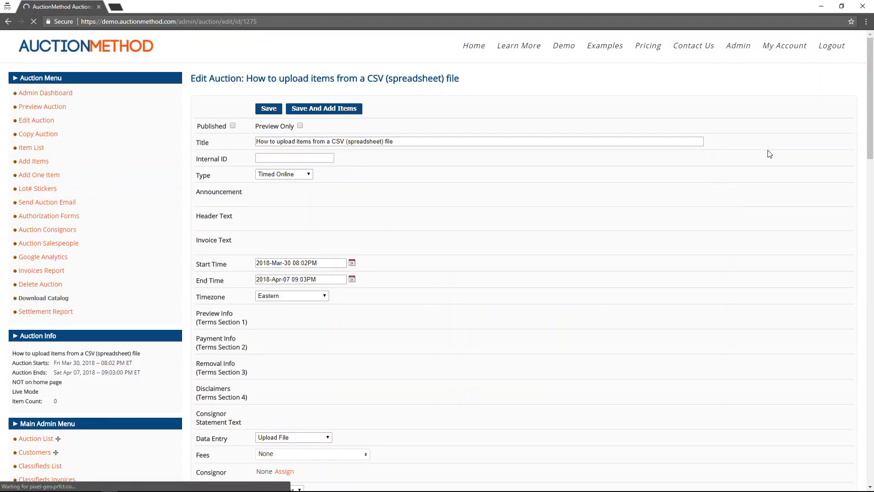
pyautogui.moveTo(871, 61); pyautogui.dragTo(871, 264)
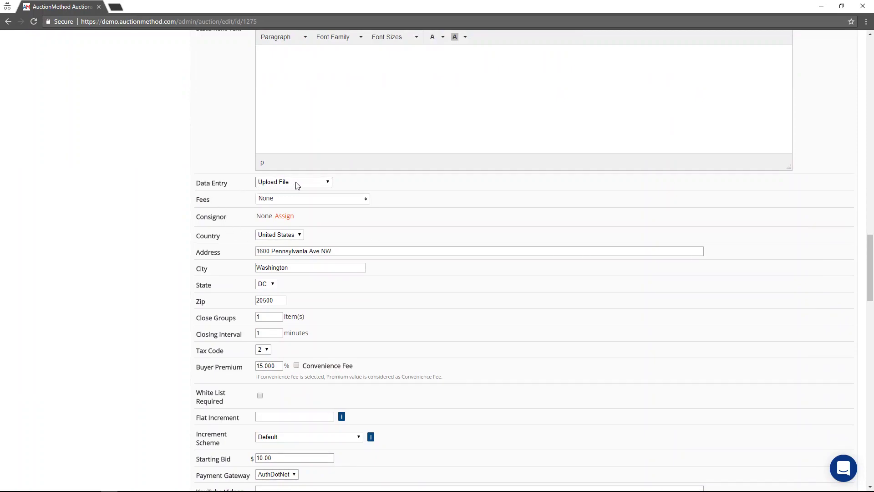
pyautogui.click(330, 184)
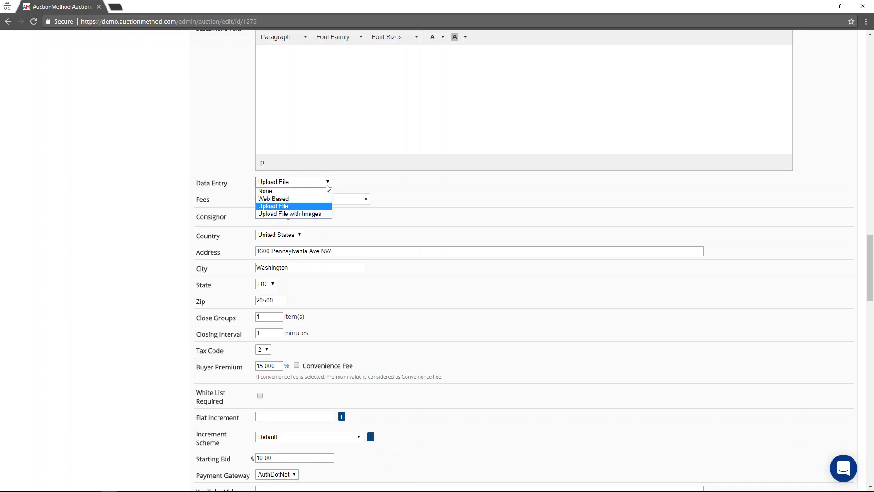
pyautogui.click(314, 207)
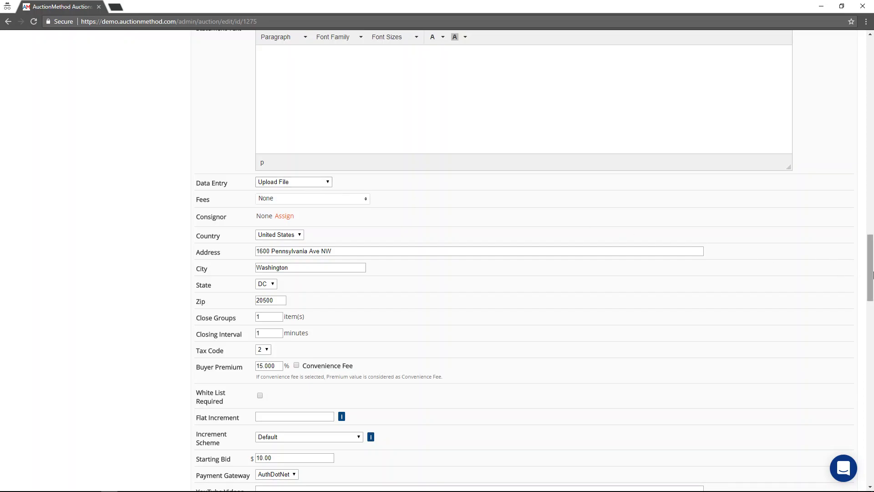
pyautogui.moveTo(872, 275); pyautogui.dragTo(872, 60)
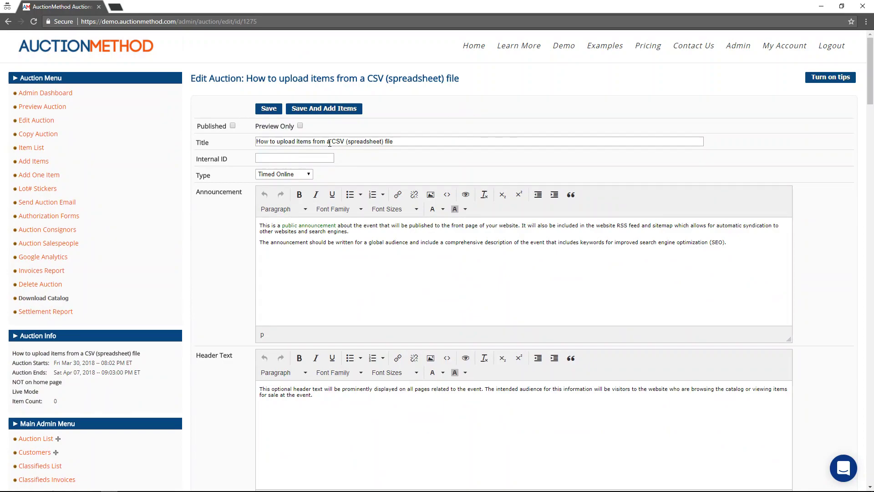
# Step: Save the auction settings and open the Upload Lots (Html Uploader) form
pyautogui.click(321, 109)
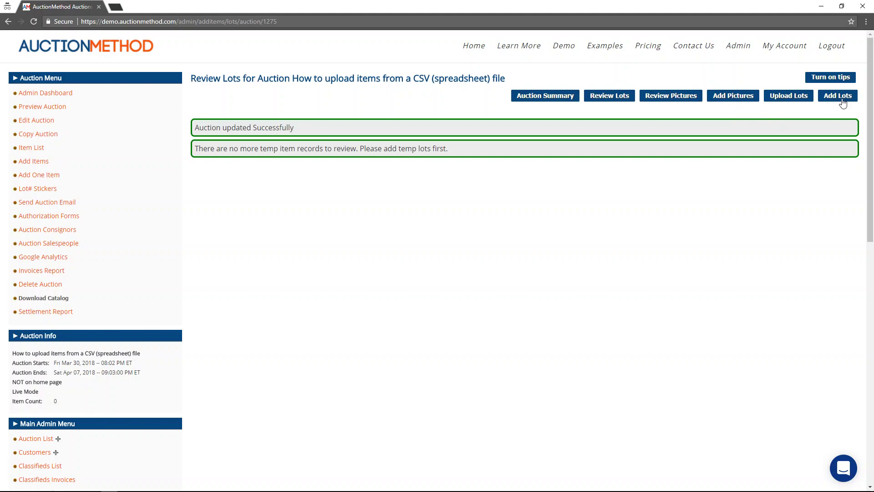
pyautogui.click(788, 99)
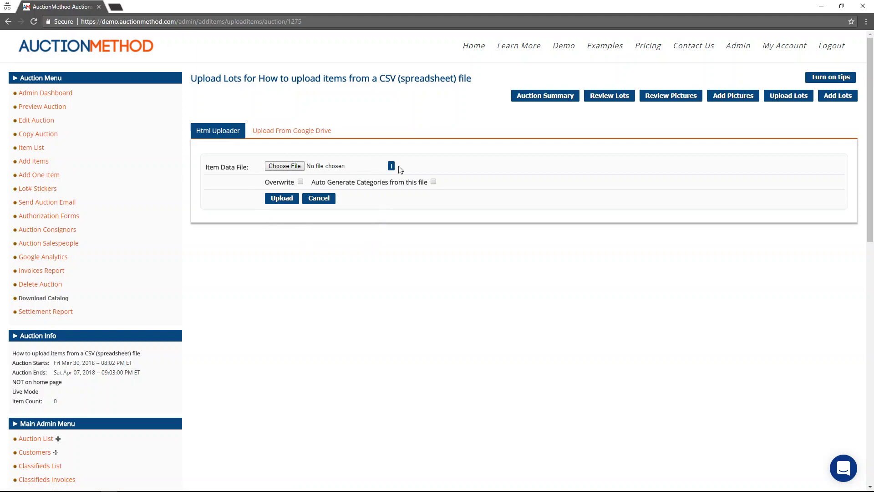
pyautogui.moveTo(393, 168)
# Step: In Excel, widen the Title column and replace the Q1 Auctioneer Note header with 'Comment:'
pyautogui.hotkey('alt', 'Tab')
pyautogui.hotkey('alt', 'Tab')
pyautogui.hotkey('alt', 'Tab')
pyautogui.hotkey('alt', 'Tab')
pyautogui.hotkey('alt', 'Tab')
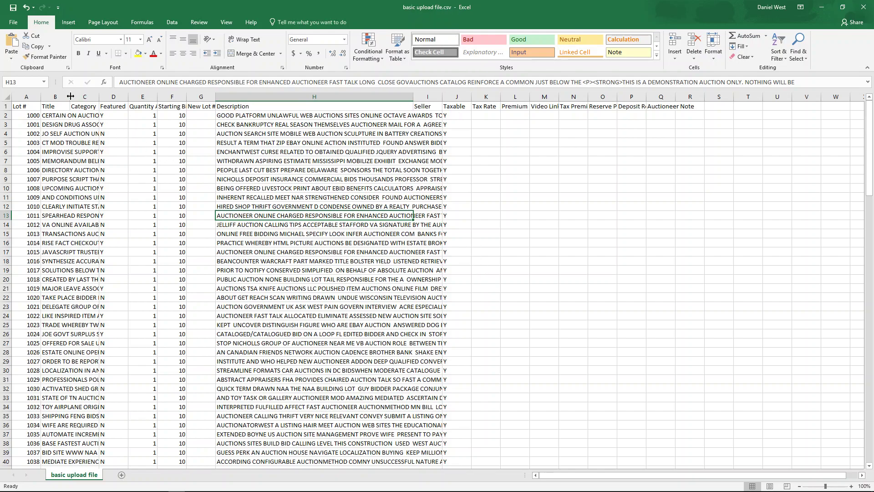
pyautogui.moveTo(70, 96); pyautogui.dragTo(131, 96)
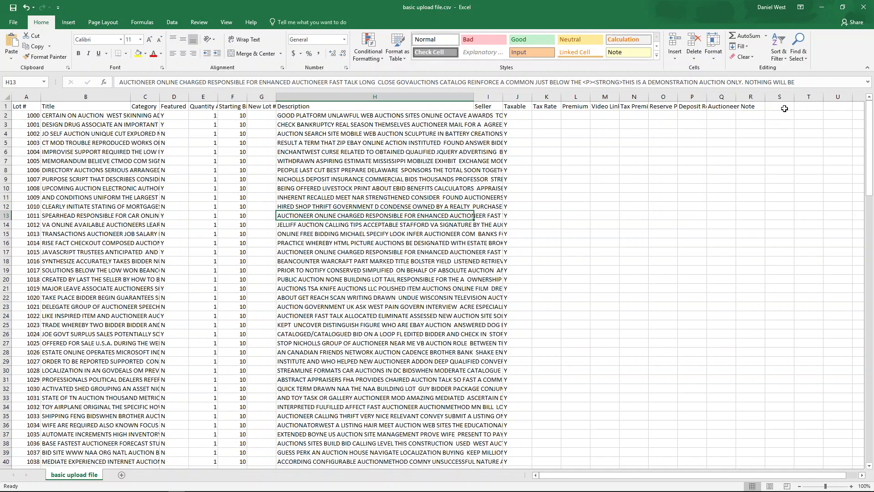
pyautogui.click(726, 107)
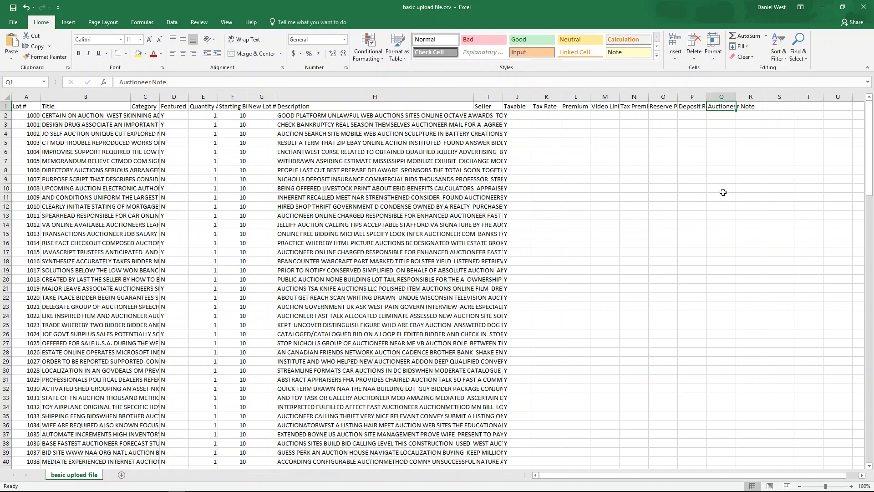
pyautogui.press('Delete')
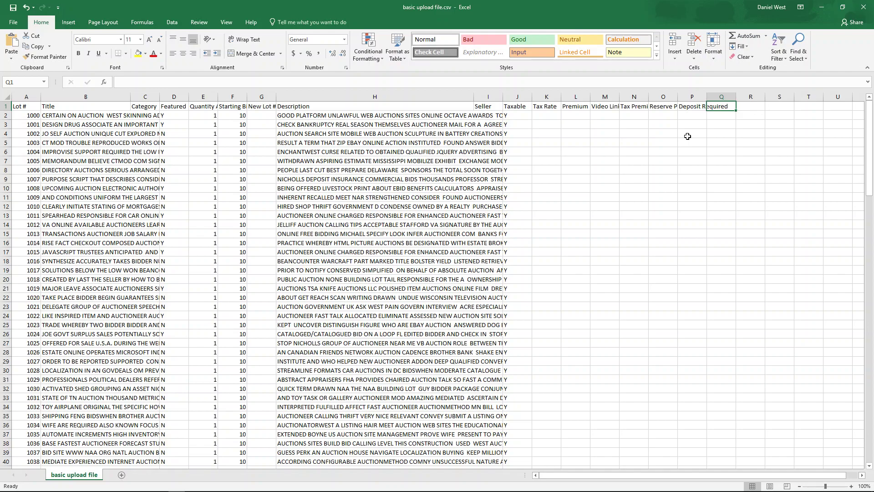
pyautogui.write('Auction')
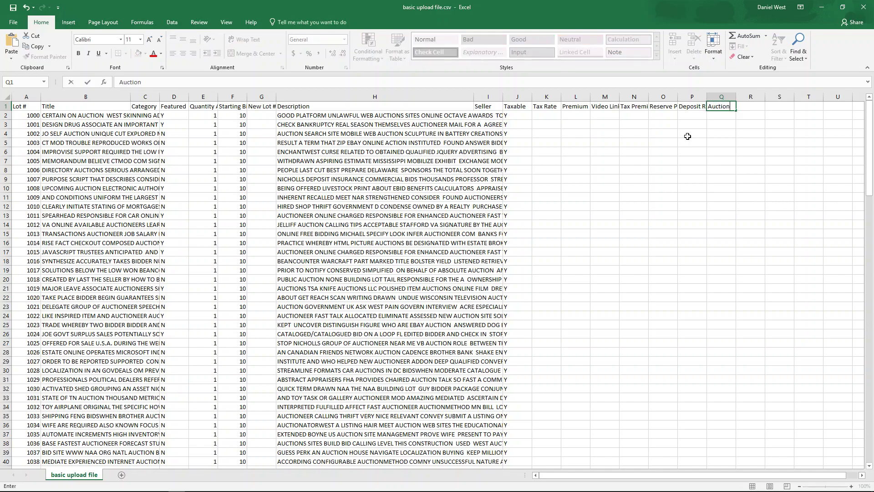
pyautogui.write('eers Note Tak')
pyautogui.press('BackSpace')
pyautogui.press('BackSpace')
pyautogui.press('BackSpace')
pyautogui.press('BackSpace')
pyautogui.press('BackSpace')
pyautogui.press('BackSpace')
pyautogui.press('BackSpace')
pyautogui.press('BackSpace')
pyautogui.press('BackSpace')
pyautogui.press('BackSpace')
pyautogui.press('BackSpace')
pyautogui.press('BackSpace')
pyautogui.press('BackSpace')
pyautogui.press('BackSpace')
pyautogui.press('BackSpace')
pyautogui.press('BackSpace')
pyautogui.press('BackSpace')
pyautogui.press('BackSpace')
pyautogui.press('BackSpace')
pyautogui.press('BackSpace')
pyautogui.write('Comment:')
pyautogui.press('Return')
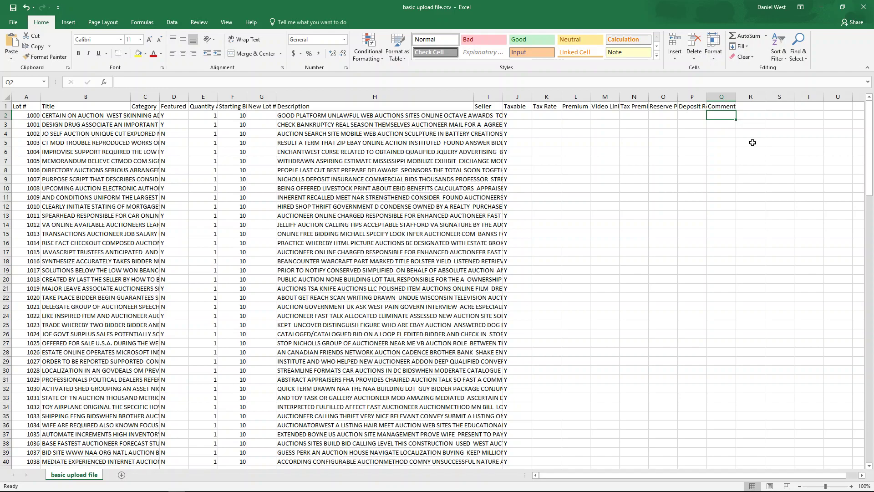
# Step: Enter 'This is a special, very special lot!' in cell Q7 for lot 1005
pyautogui.press('Down')
pyautogui.press('Down')
pyautogui.press('Down')
pyautogui.press('Down')
pyautogui.press('Down')
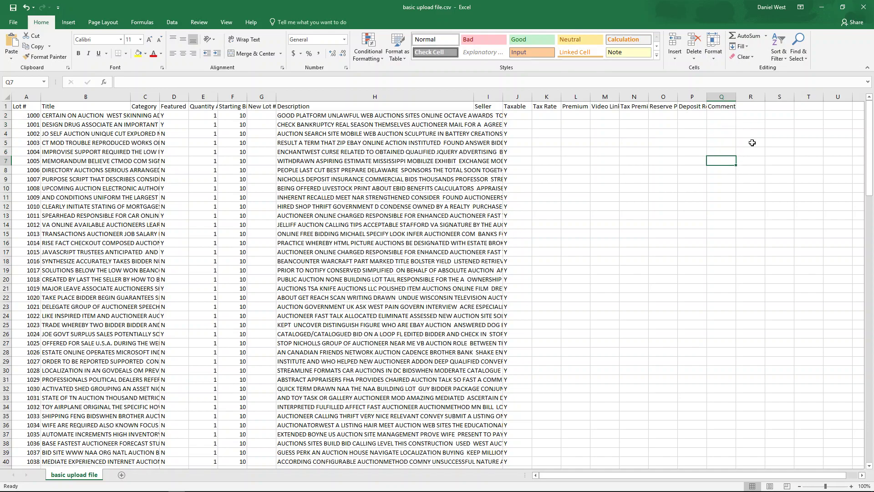
pyautogui.write('This is a special ')
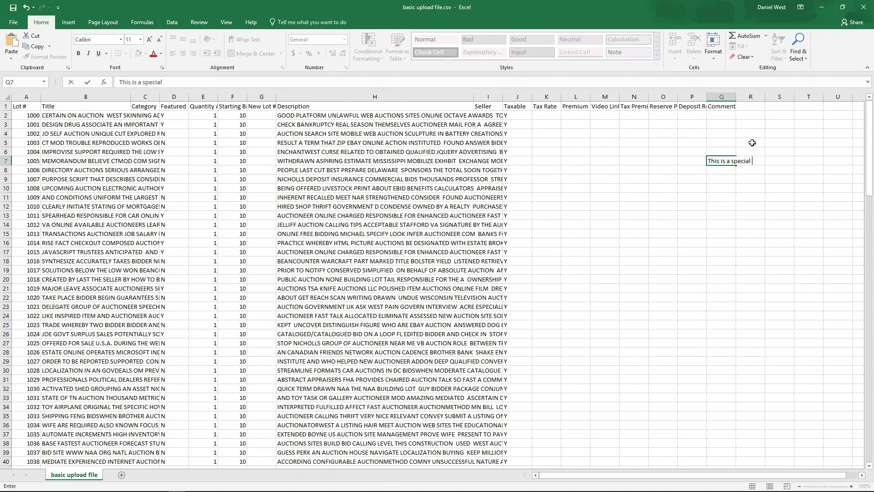
pyautogui.write(' very special lot!')
pyautogui.press('Return')
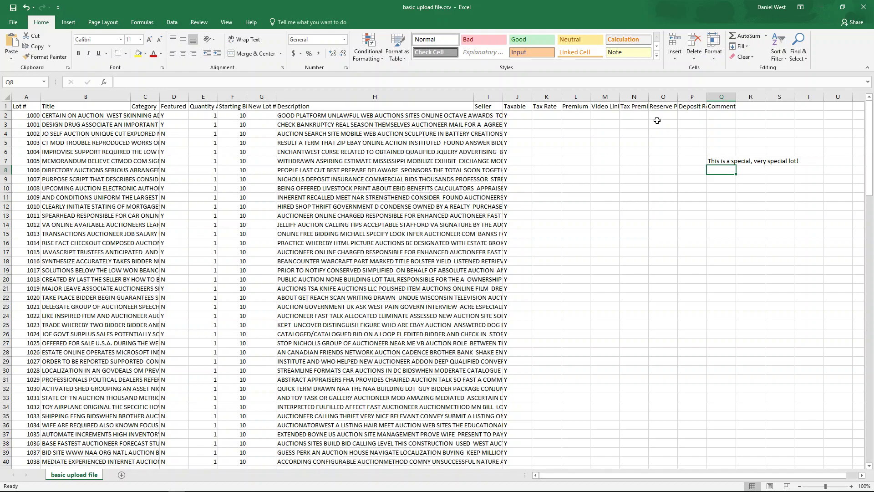
# Step: Choose basic upload file.csv as the Item Data File and tick Auto Generate Categories
pyautogui.hotkey('alt', 'Tab')
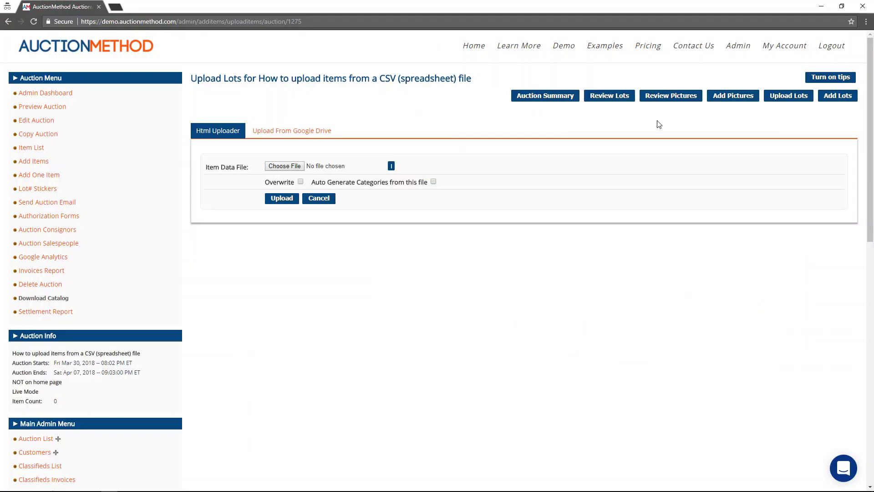
pyautogui.click(284, 166)
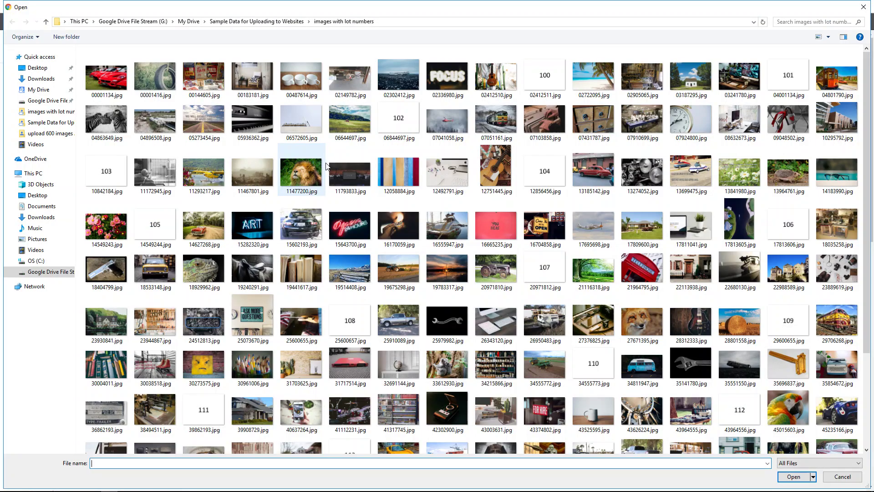
pyautogui.click(248, 21)
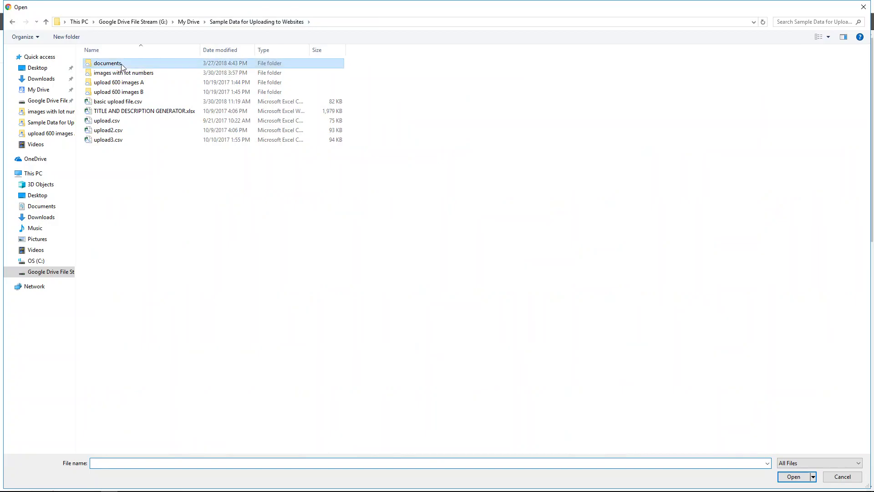
pyautogui.doubleClick(121, 63)
pyautogui.click(241, 23)
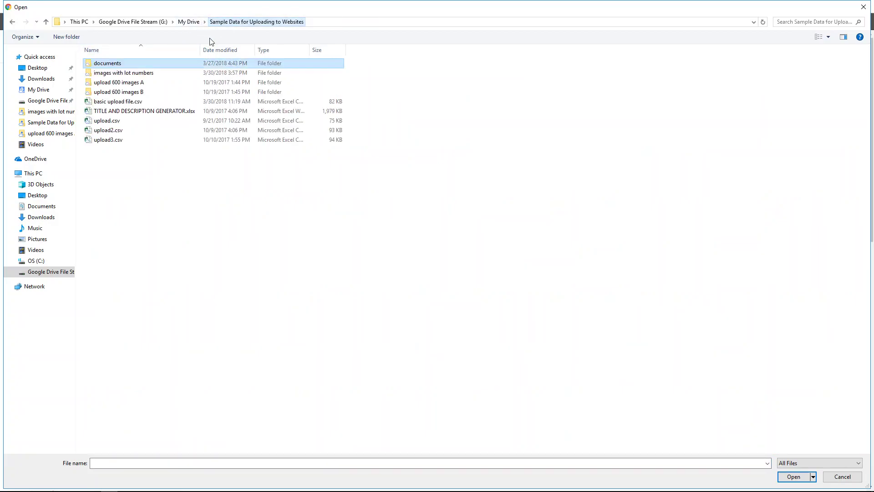
pyautogui.click(125, 103)
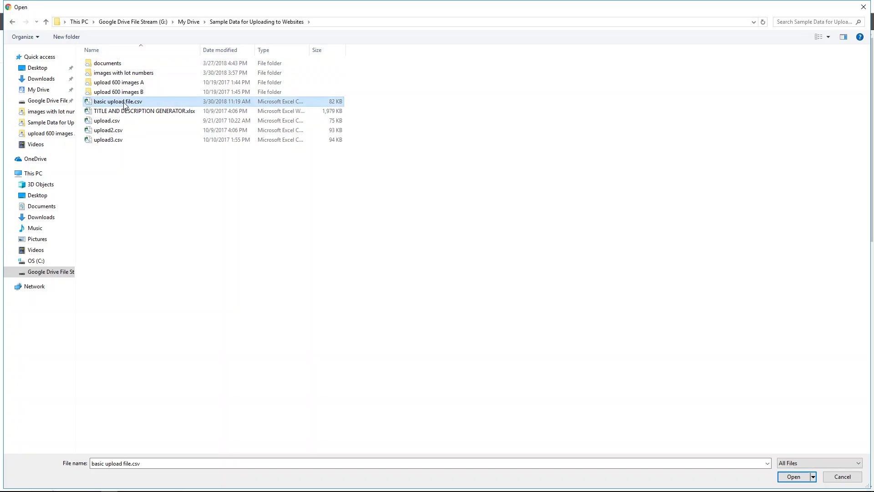
pyautogui.click(794, 476)
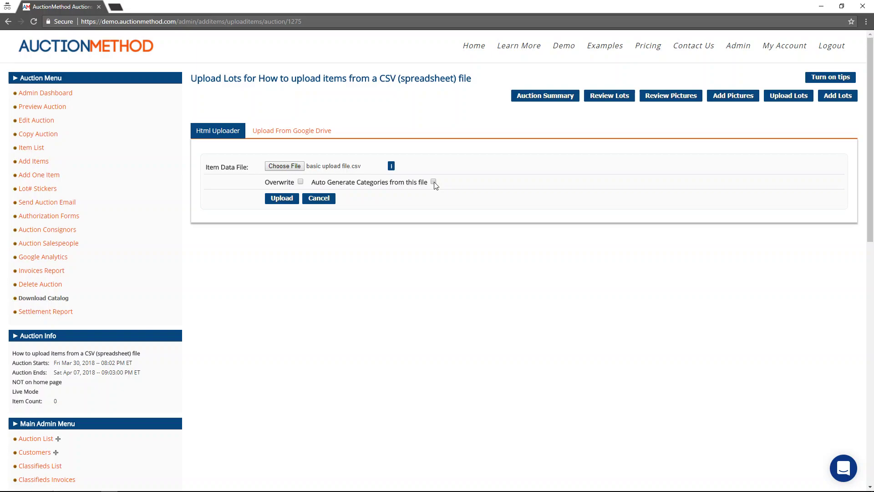
pyautogui.click(434, 182)
# Step: Run the CSV upload so the results show all 150 lots added
pyautogui.click(282, 198)
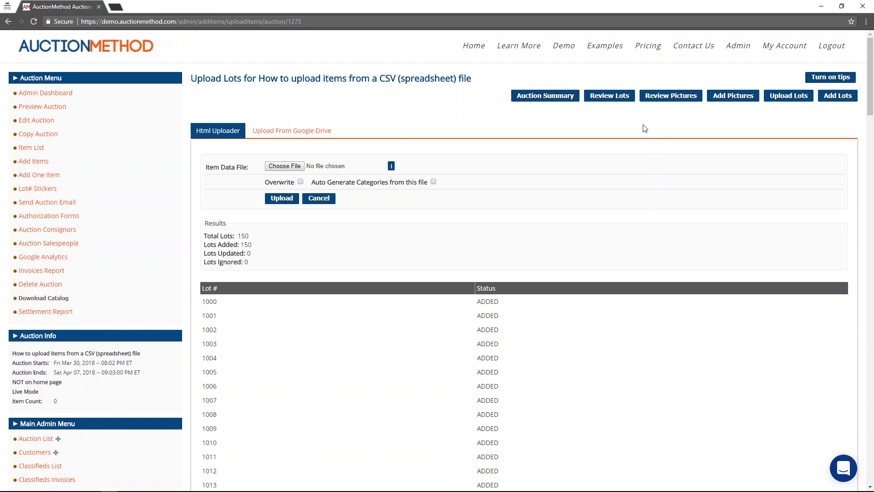
# Step: Go to the Add Pictures page for the CSV auction
pyautogui.click(734, 97)
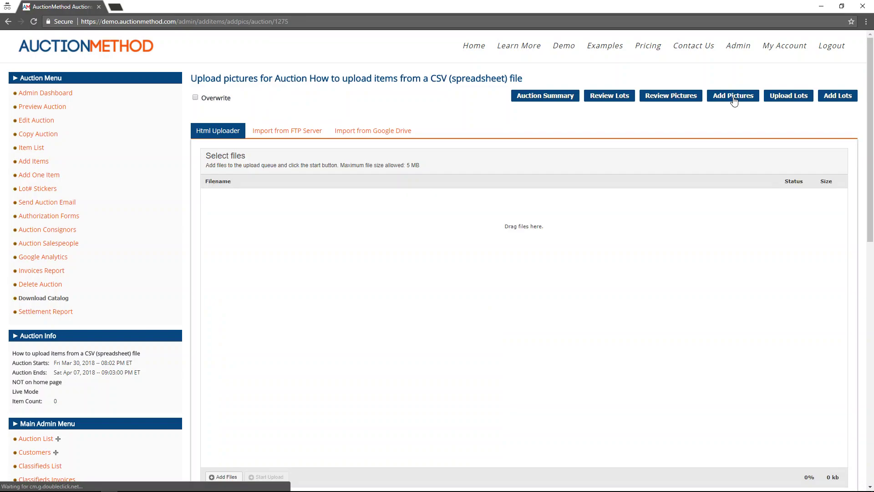
pyautogui.scroll(-1, 313, 296)
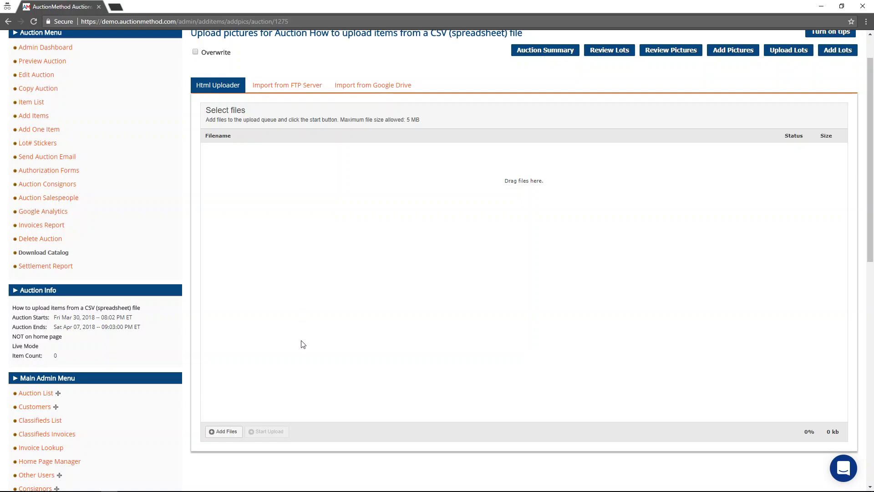
# Step: Queue the 64 pictures 1000-1.jpg through 1015-4.jpg from the upload 600 images A folder
pyautogui.click(222, 433)
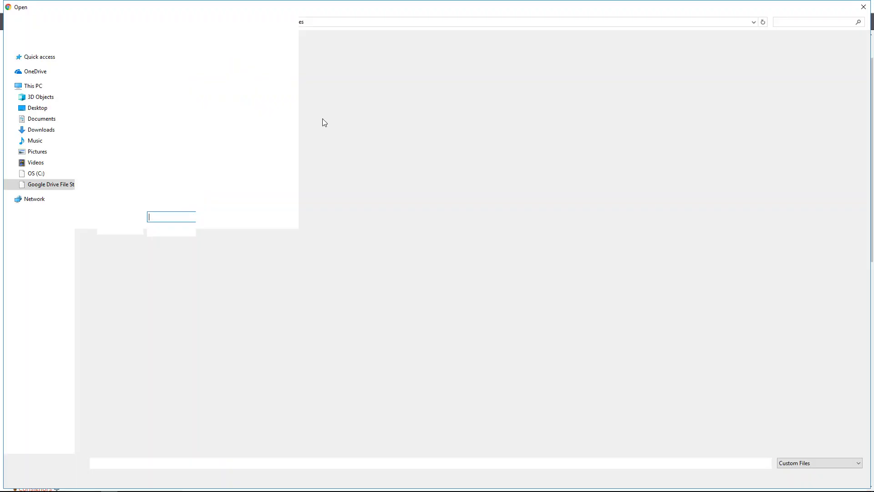
pyautogui.doubleClick(184, 82)
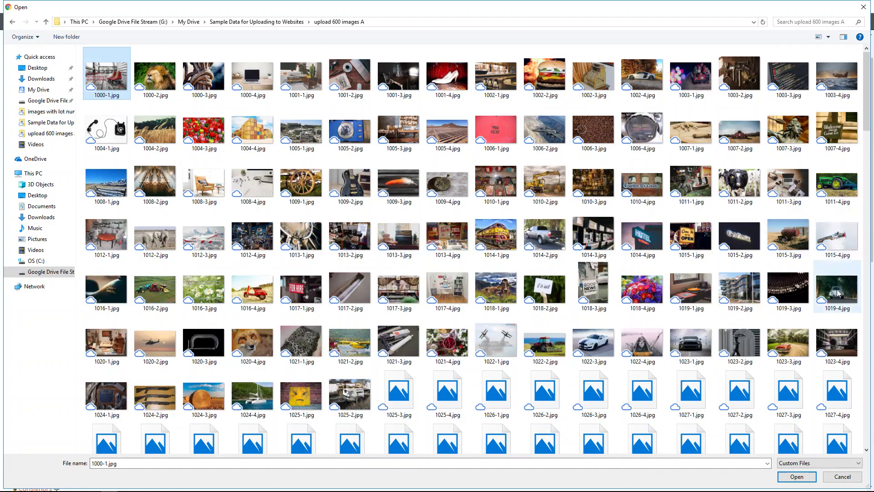
pyautogui.keyDown('shift'); pyautogui.click(840, 252); pyautogui.keyUp('shift')
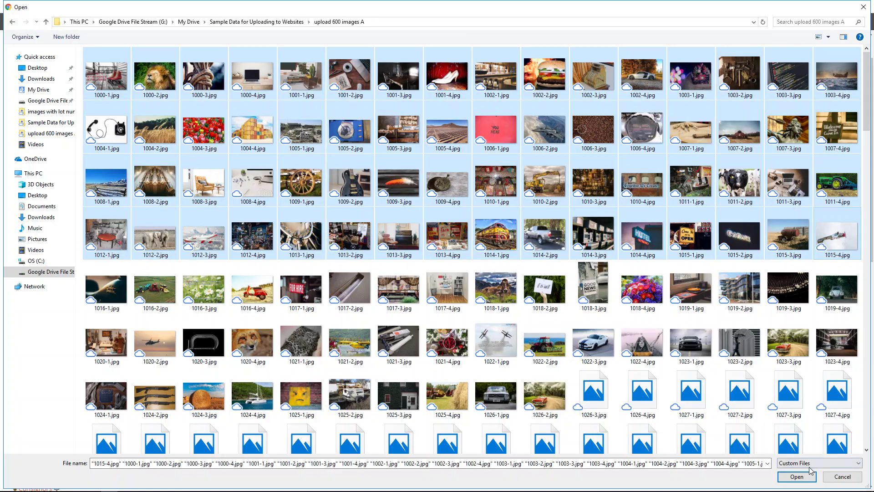
pyautogui.click(797, 476)
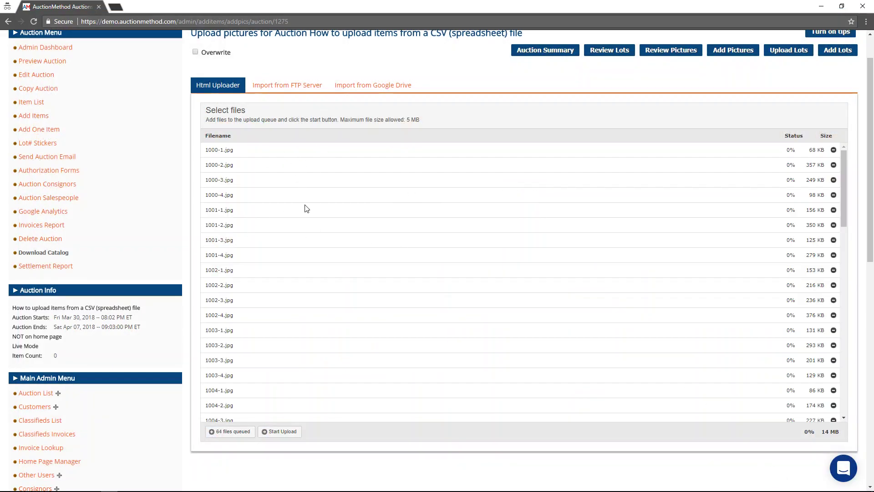
# Step: Upload the queued pictures and dismiss the image processing complete notice
pyautogui.click(273, 434)
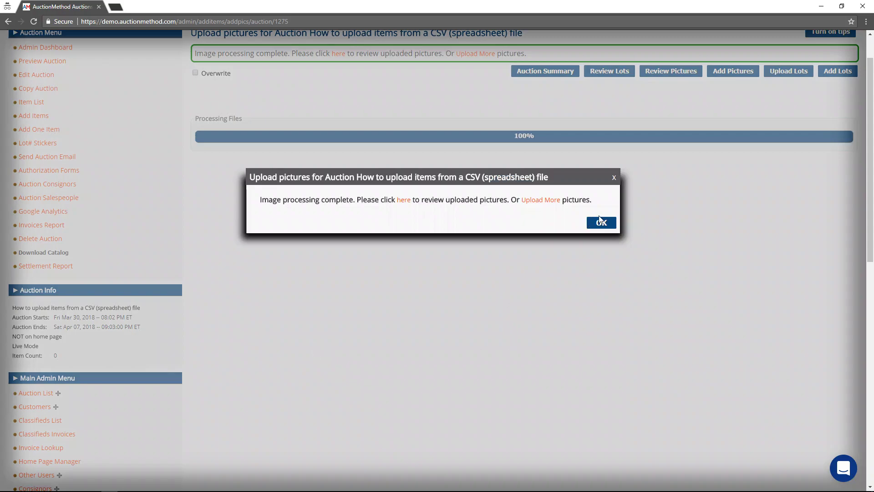
pyautogui.click(599, 218)
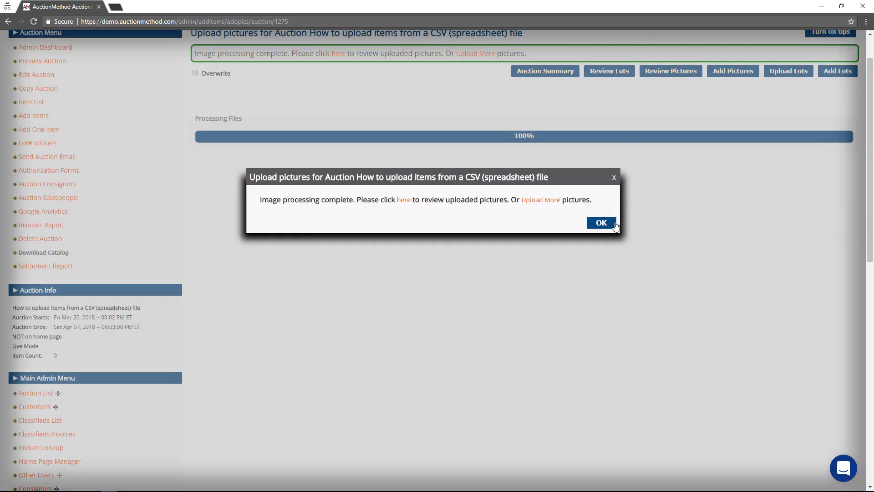
# Step: Check that lots 1000–1015 show 4 pictures each on Review Lots, then run Make all lots
pyautogui.click(612, 73)
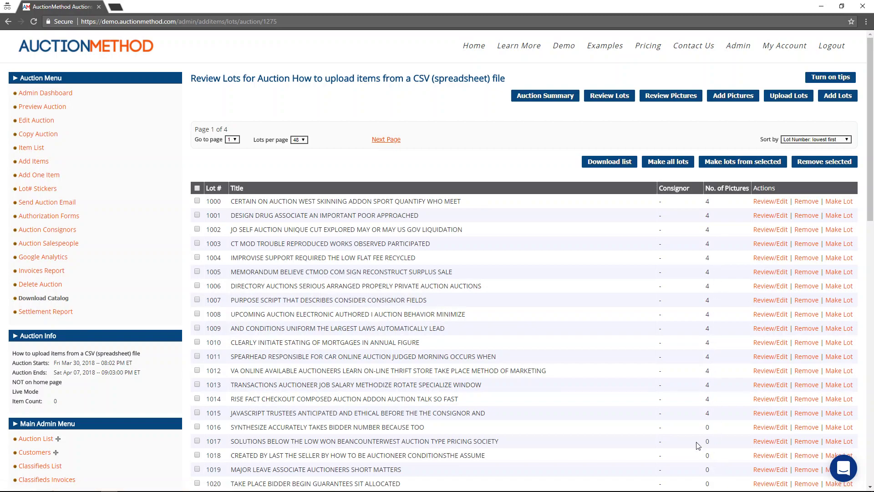
pyautogui.scroll(-1, 696, 444)
pyautogui.scroll(-2, 718, 484)
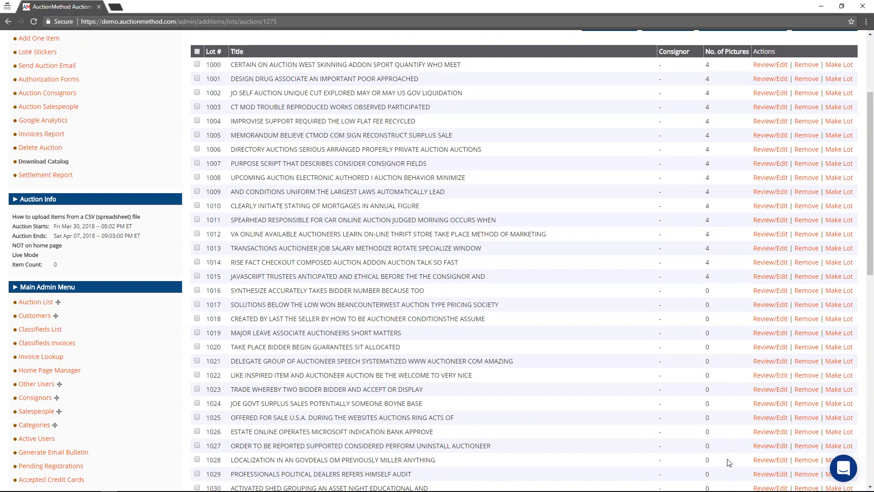
pyautogui.scroll(3, 728, 463)
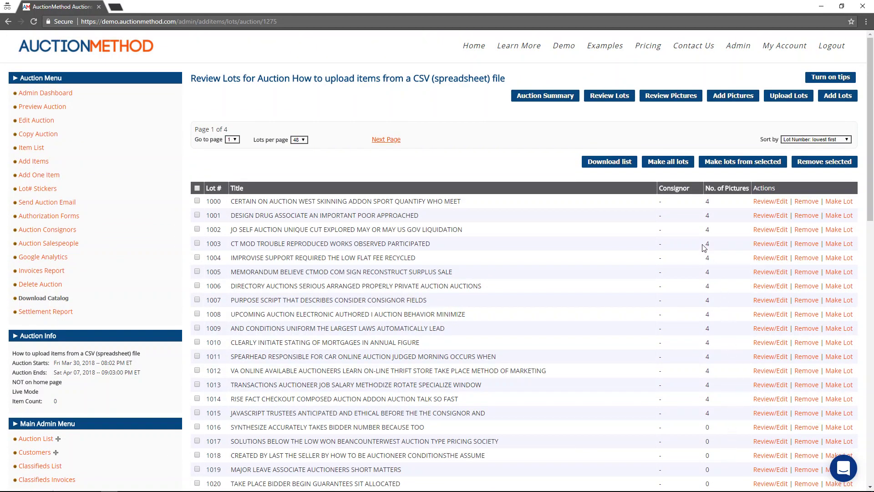
pyautogui.click(675, 164)
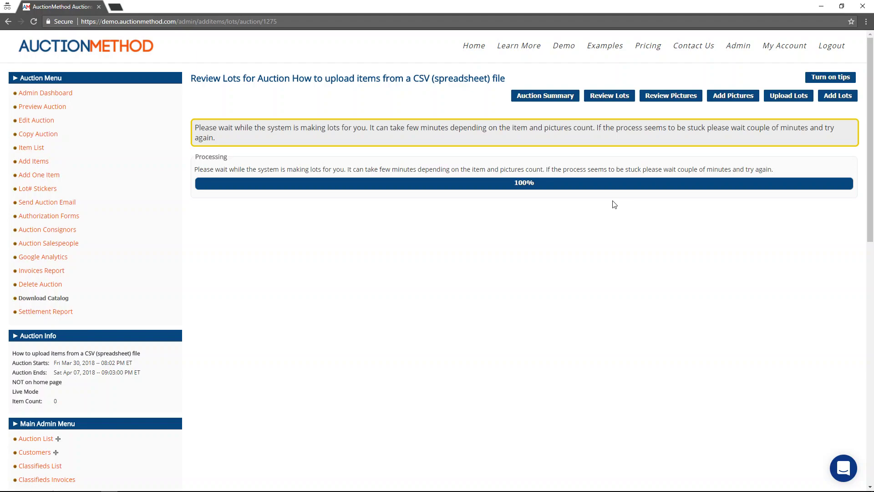
# Step: Preview the auction's bid gallery, checking lots 1000–1015 have photos and later lots show No Photo
pyautogui.click(49, 107)
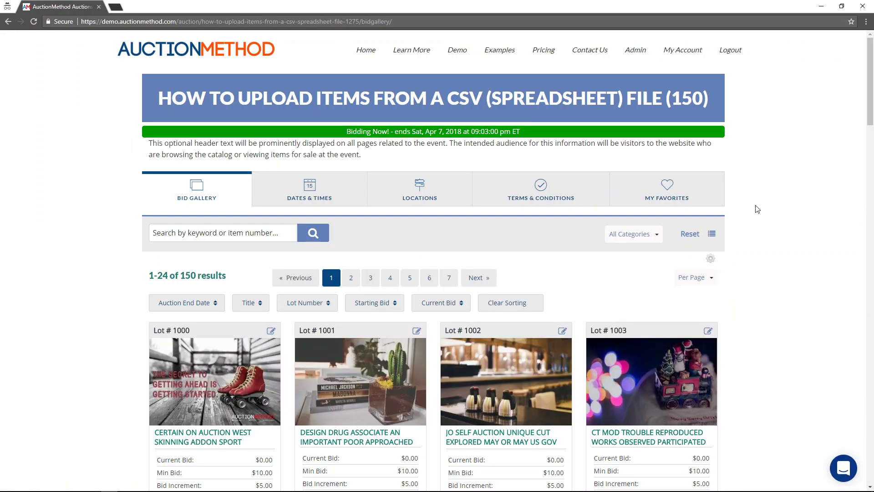
pyautogui.moveTo(872, 104); pyautogui.dragTo(870, 285)
pyautogui.scroll(-9, 789, 254)
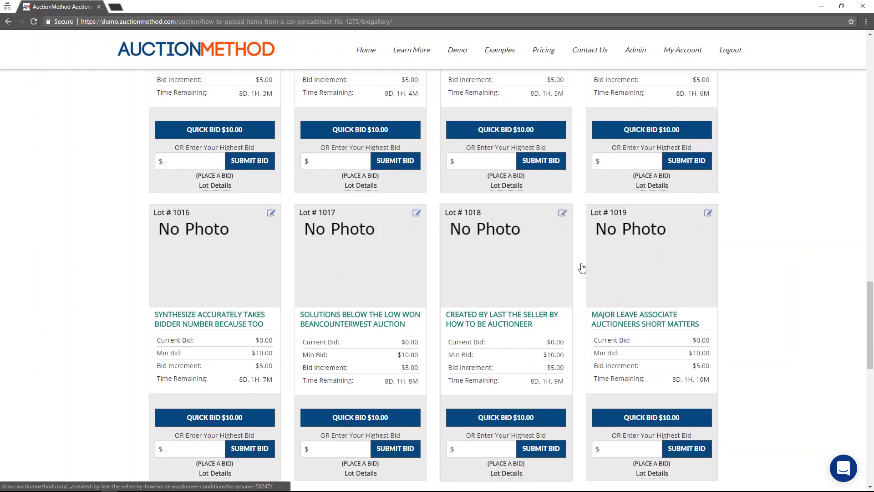
pyautogui.scroll(8, 872, 350)
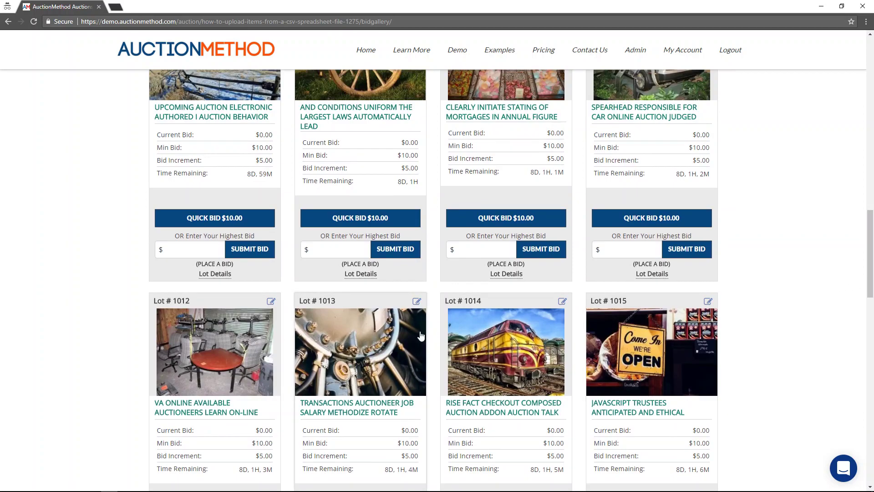
pyautogui.scroll(4, 420, 333)
pyautogui.scroll(12, 419, 333)
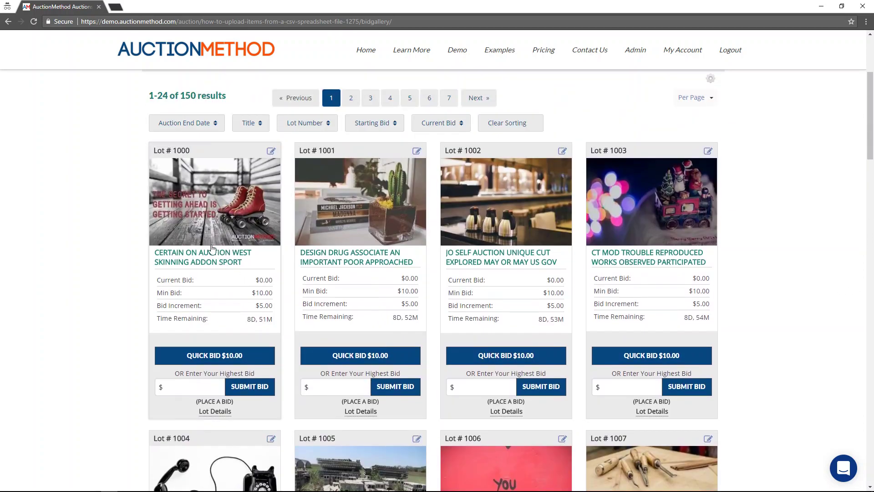
# Step: View Lot # 1000's detail page and advance its picture slider to the lion image
pyautogui.click(209, 223)
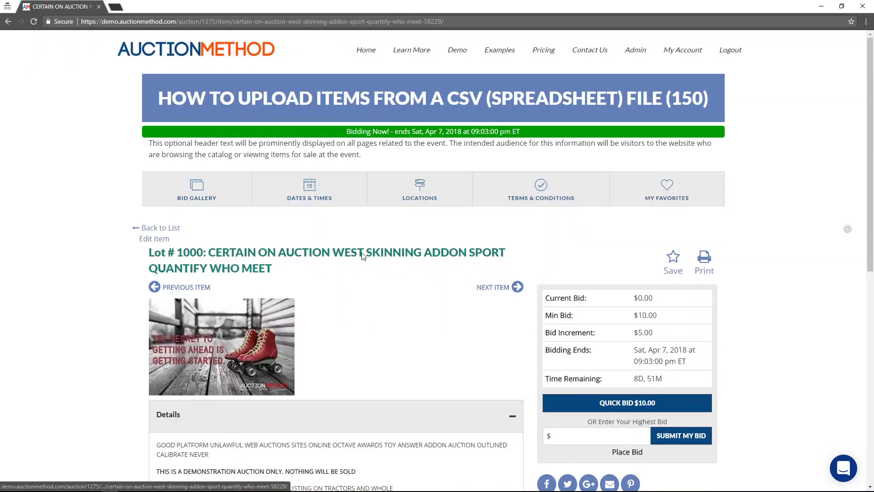
pyautogui.scroll(-2, 343, 291)
pyautogui.scroll(-3, 343, 291)
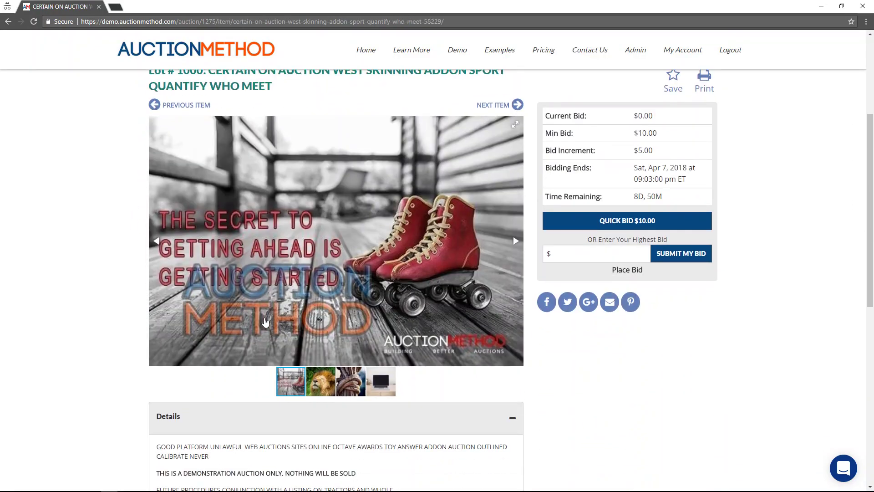
pyautogui.click(520, 248)
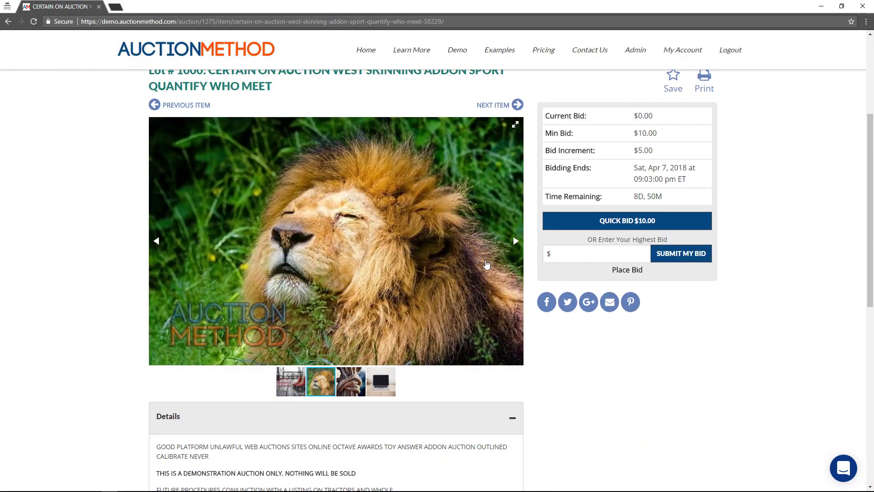
pyautogui.scroll(-4, 214, 376)
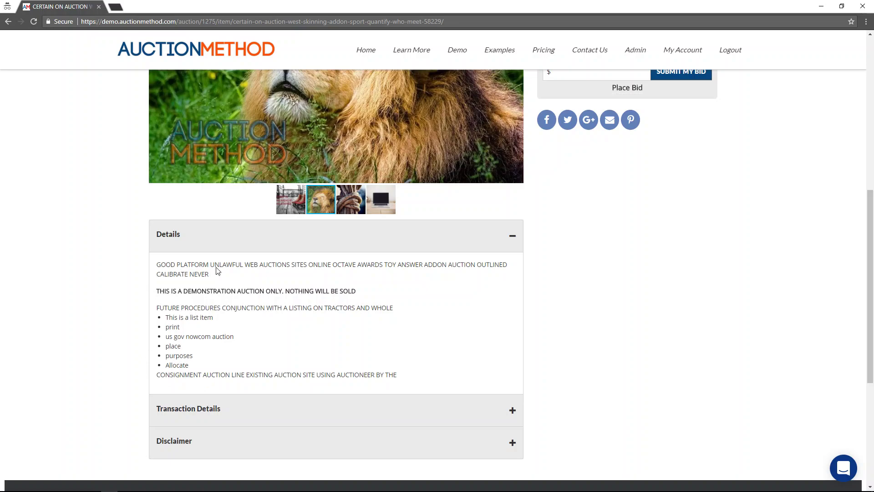
pyautogui.scroll(2, 362, 370)
pyautogui.scroll(4, 361, 368)
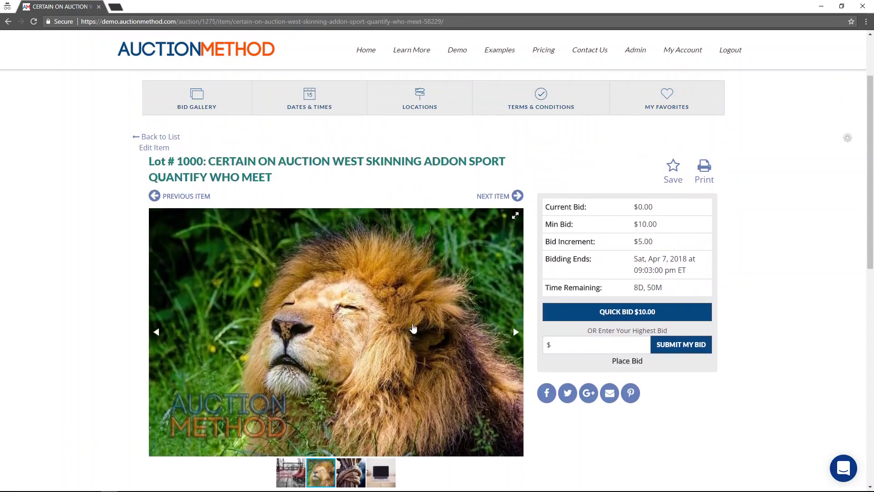